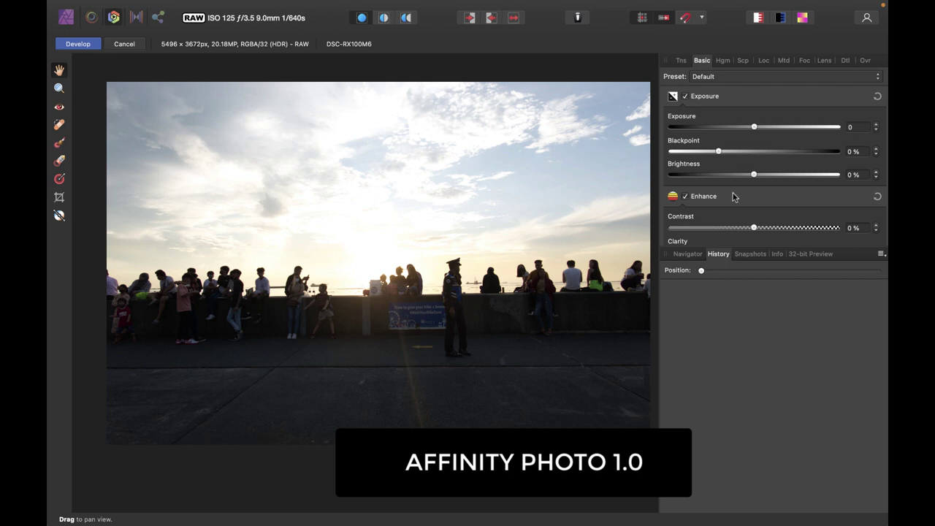
- Scroll the Develop Persona's Basic panel down to the Shadows & Highlights section
scroll(734, 195, "down", 4)
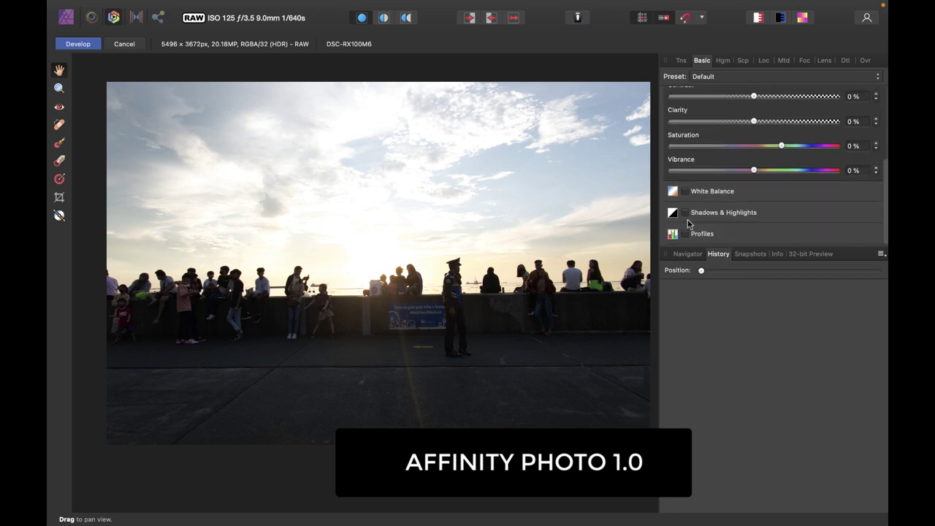
- Enable Shadows & Highlights and set Highlights to -57% to recover the bright sky
left_click(686, 213)
scroll(724, 227, "down", 3)
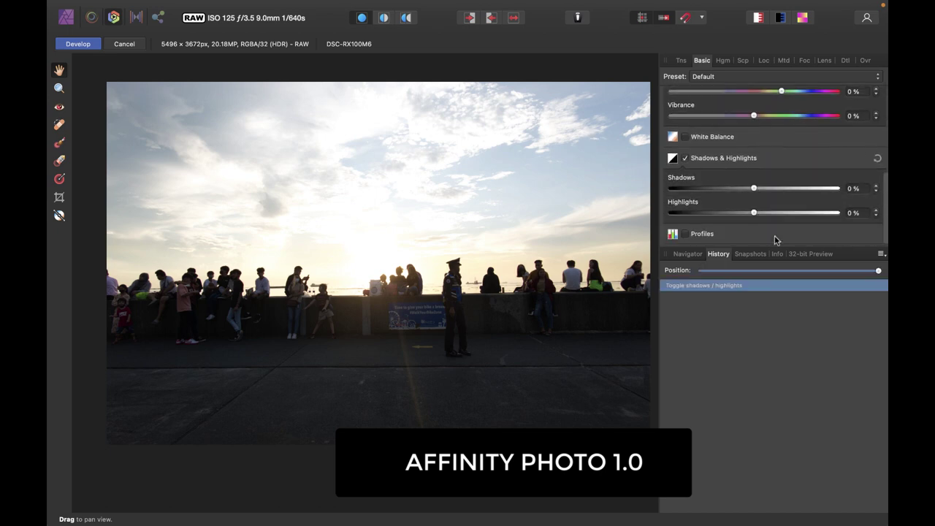
left_click_drag(754, 212, 671, 225)
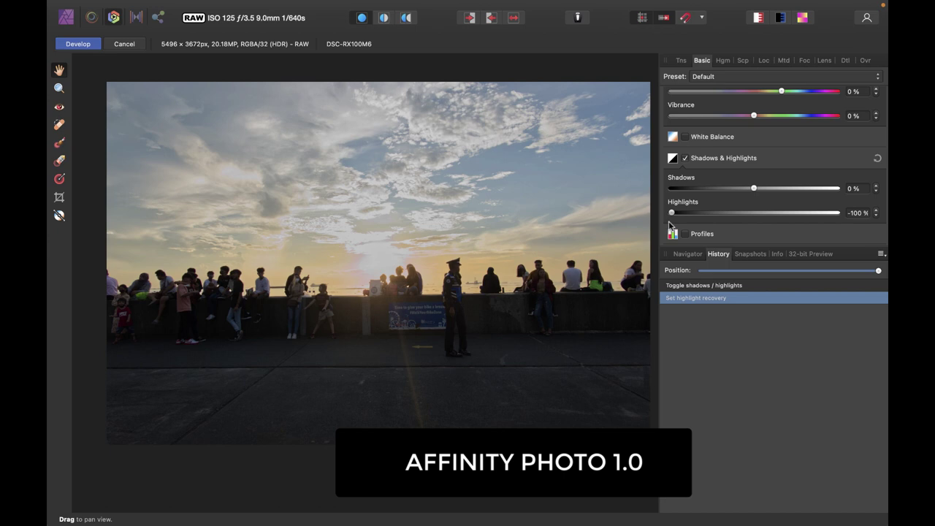
left_click_drag(671, 212, 840, 210)
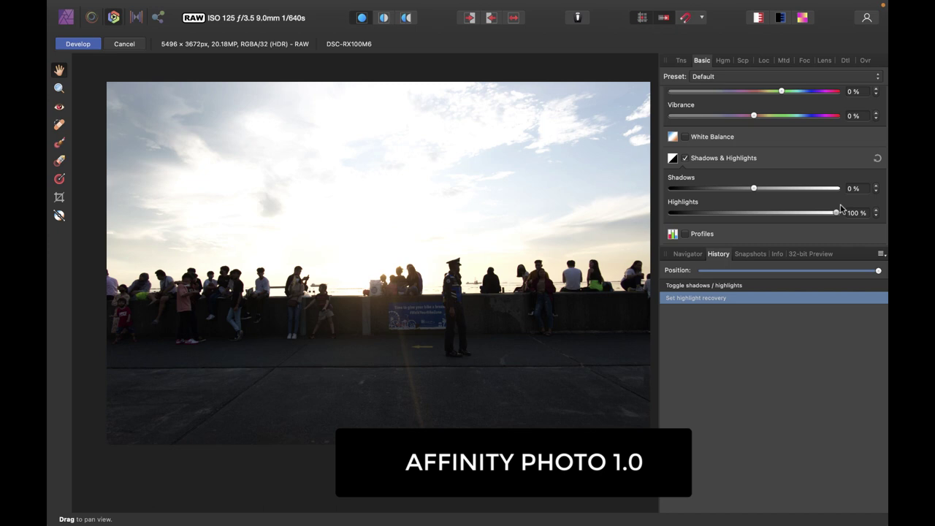
left_click_drag(841, 209, 706, 229)
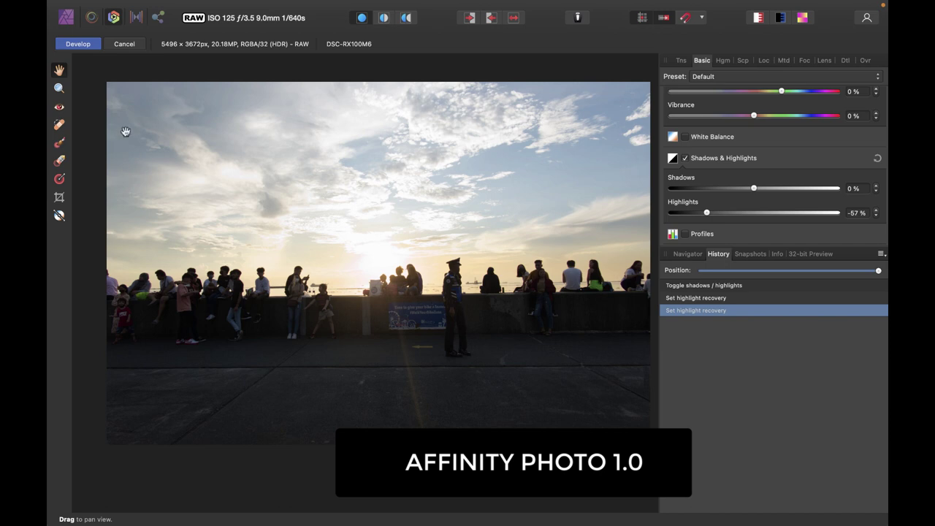
- Commit the RAW development, then reopen the Develop Persona, where Highlights is back at 0%
left_click(77, 45)
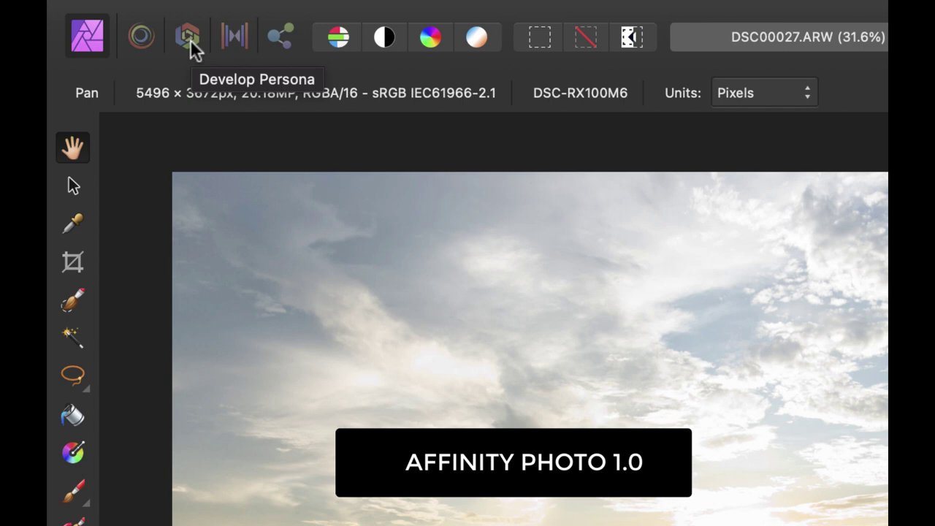
left_click(190, 40)
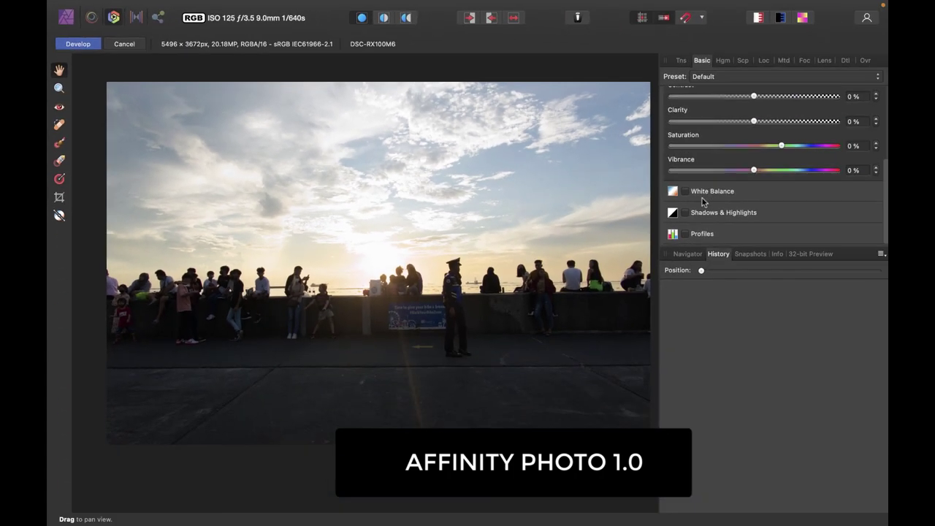
- Re-enable Shadows & Highlights and compare Highlights between -100% and 100%, ending near -5%
left_click(685, 213)
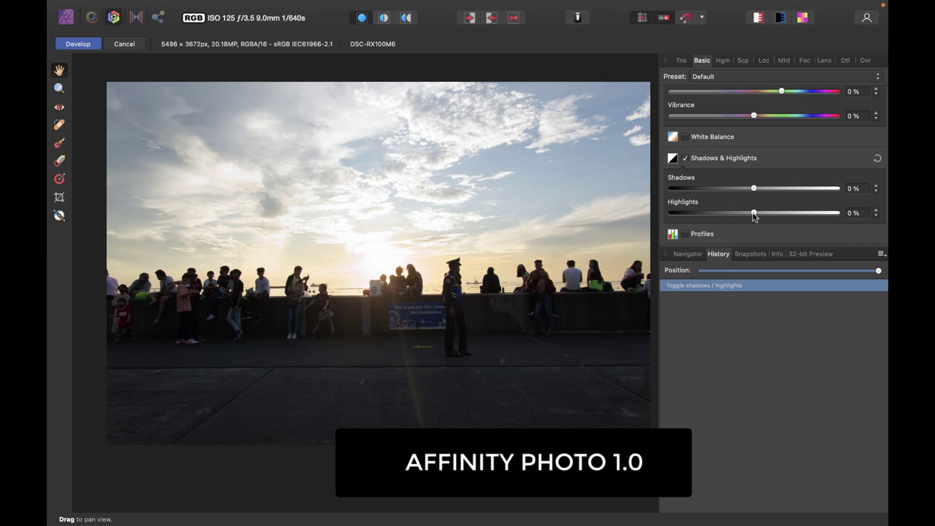
left_click_drag(754, 213, 844, 221)
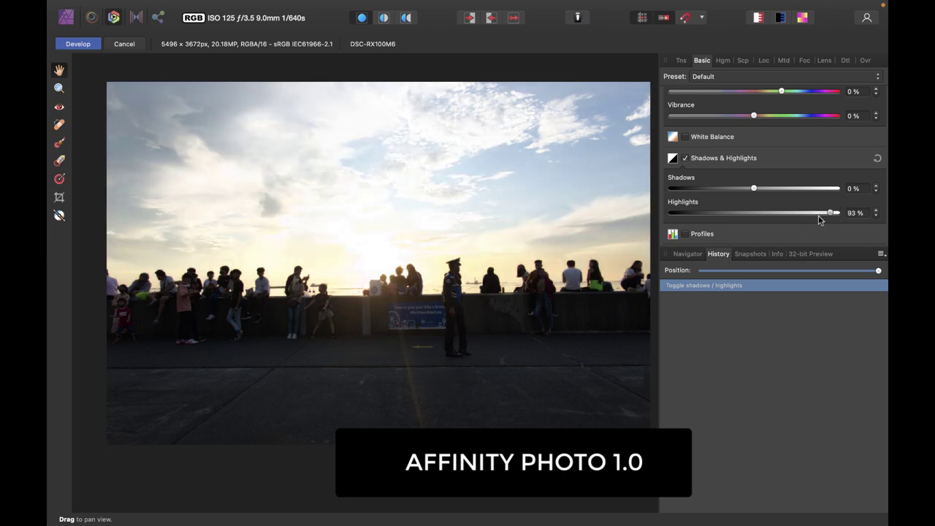
left_click_drag(820, 220, 751, 213)
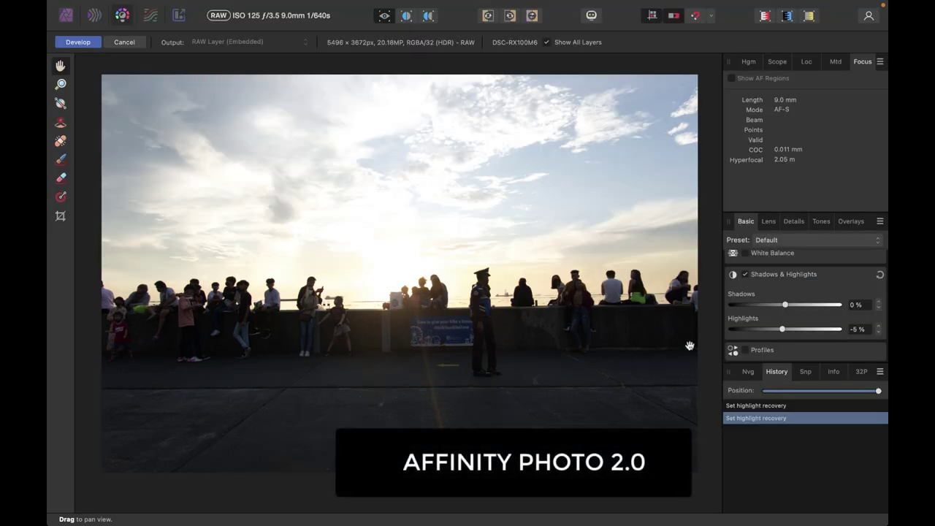
- Set Highlights to -88% and develop the RAW into a single DSC00027.ARW layer
scroll(800, 322, "down", 2)
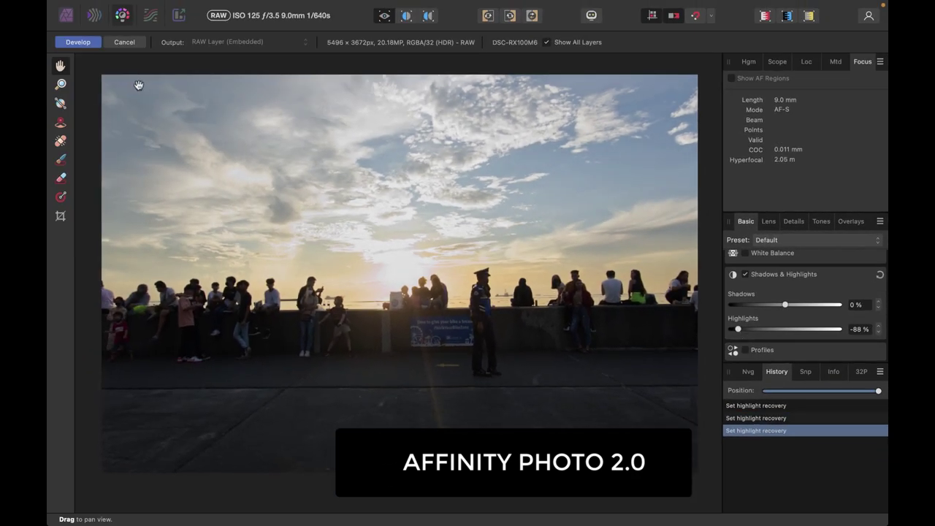
left_click(78, 46)
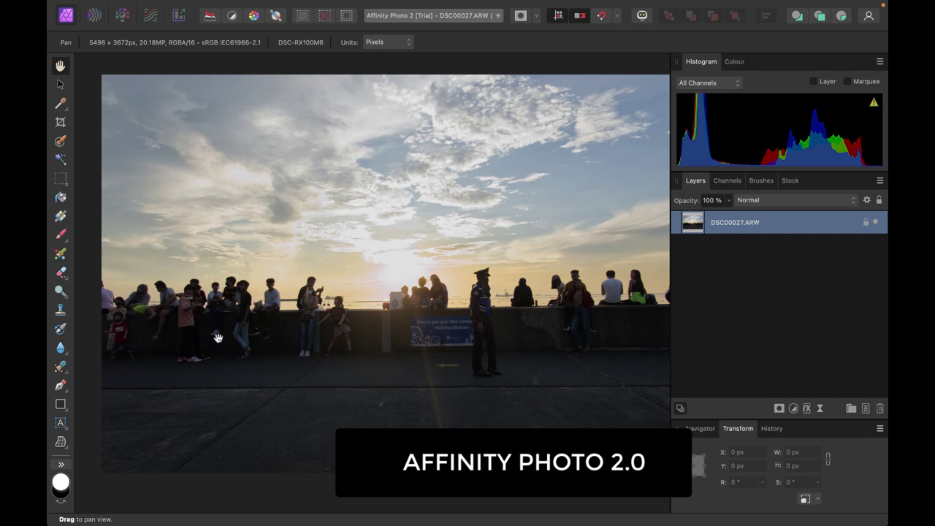
- Reopen DSC00027.ARW's RAW development and ease Highlights from -88% toward -38%
left_click(123, 16)
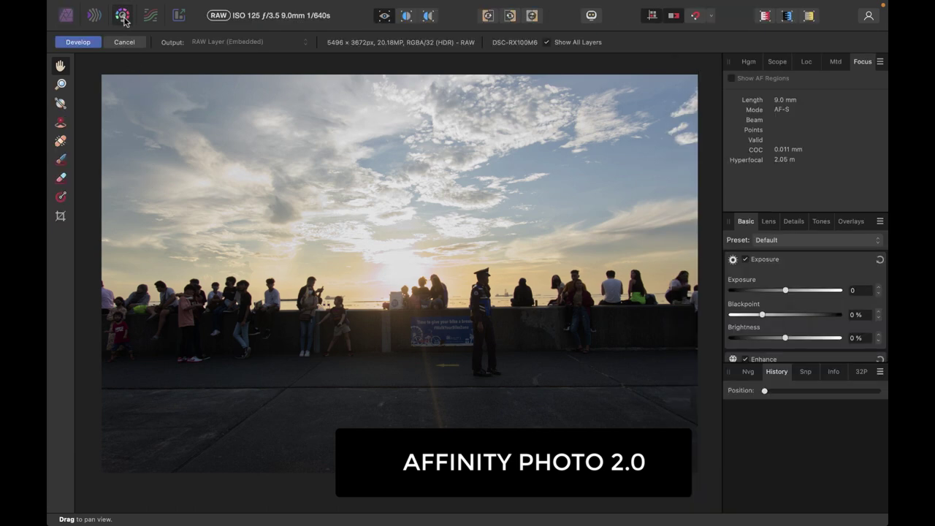
scroll(789, 313, "down", 5)
scroll(789, 313, "up", 1)
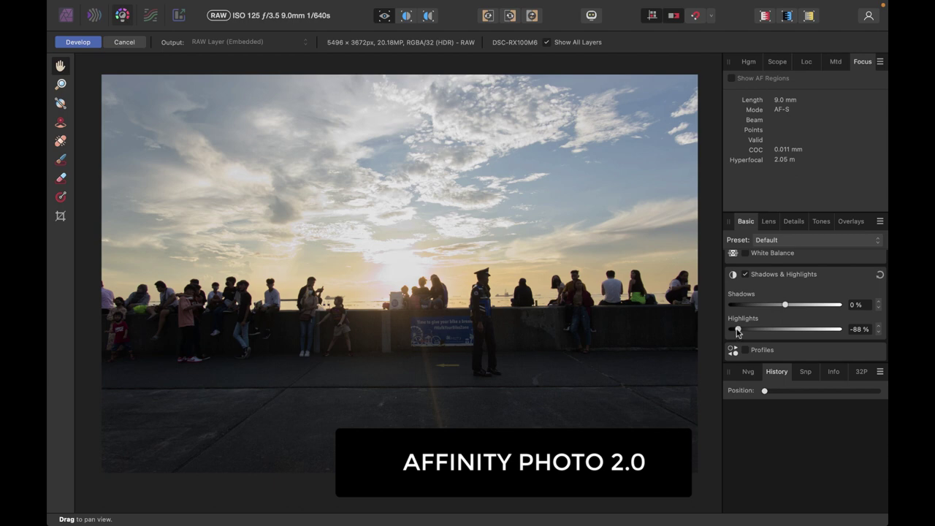
left_click_drag(738, 333, 755, 340)
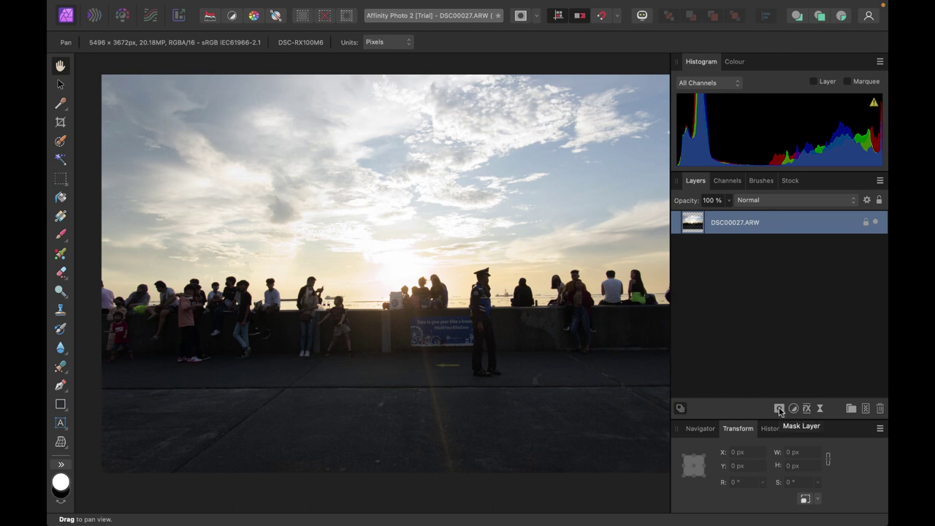
- Check the Mask Layer options without adding one, then bring up the Adjustments list
left_click(779, 409)
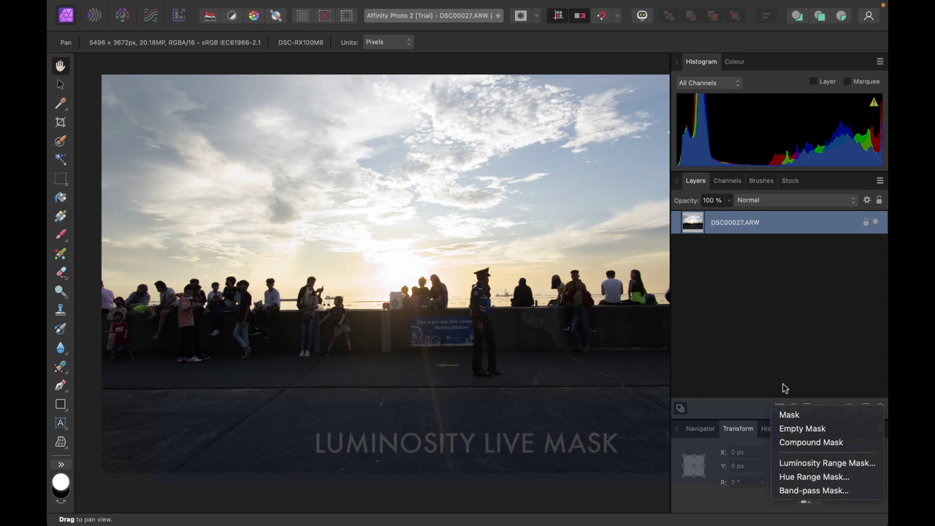
left_click(784, 389)
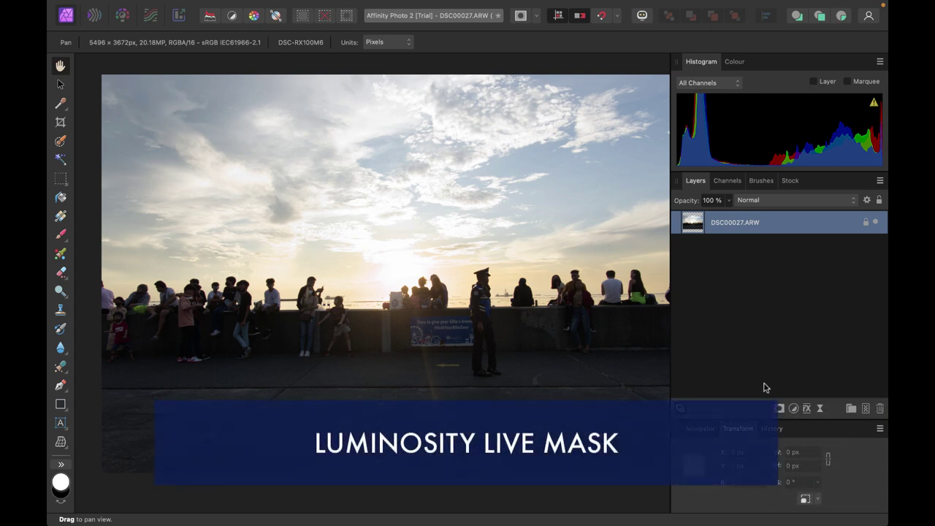
left_click(793, 407)
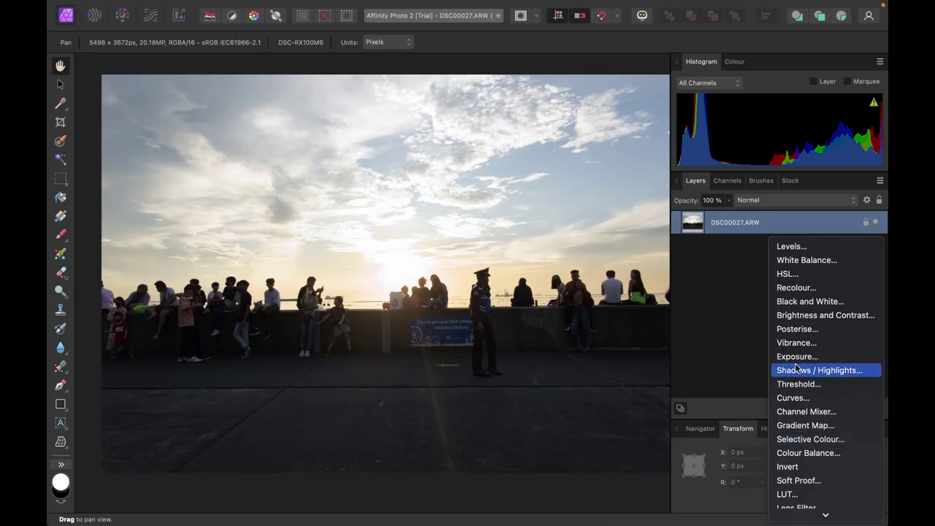
- Add an Exposure adjustment layer above the photo with exposure set to 2.728
left_click(797, 357)
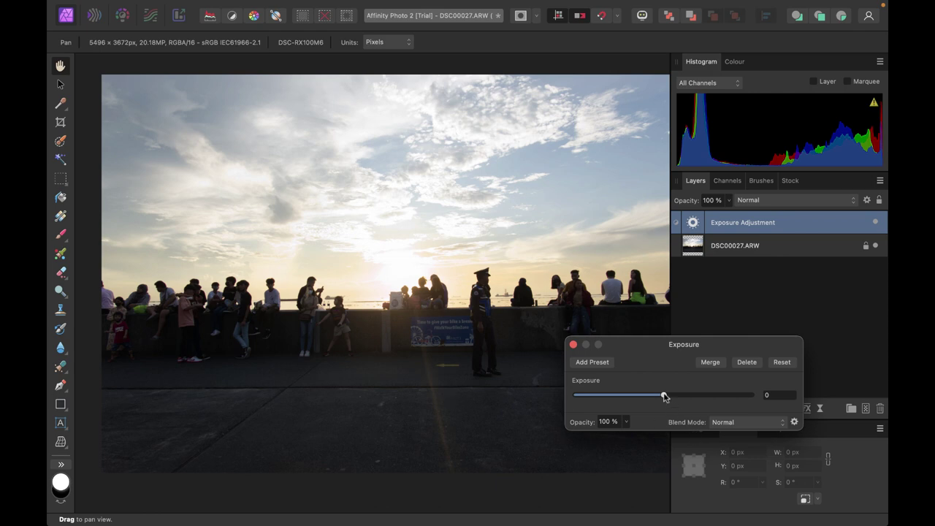
left_click_drag(664, 395, 697, 396)
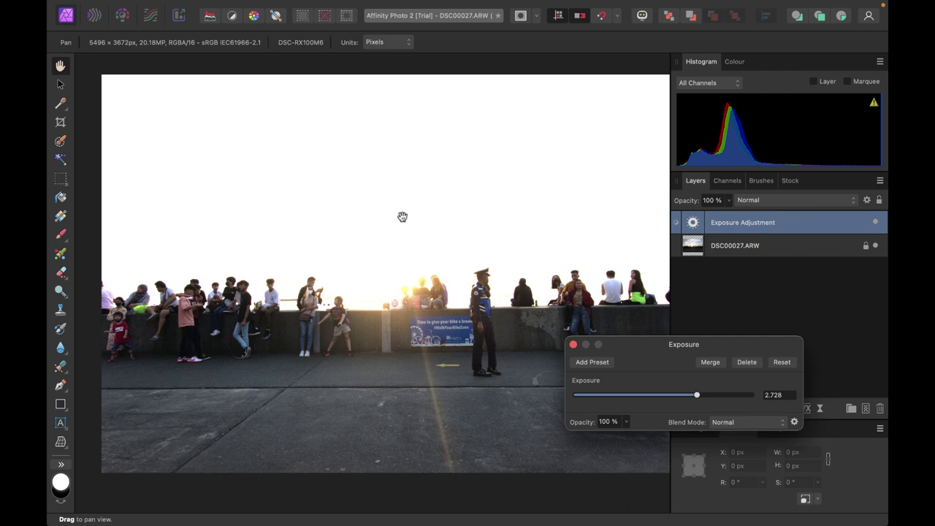
- Close the Exposure settings, select the Selection Brush Tool, and zoom to fit the image
left_click(573, 345)
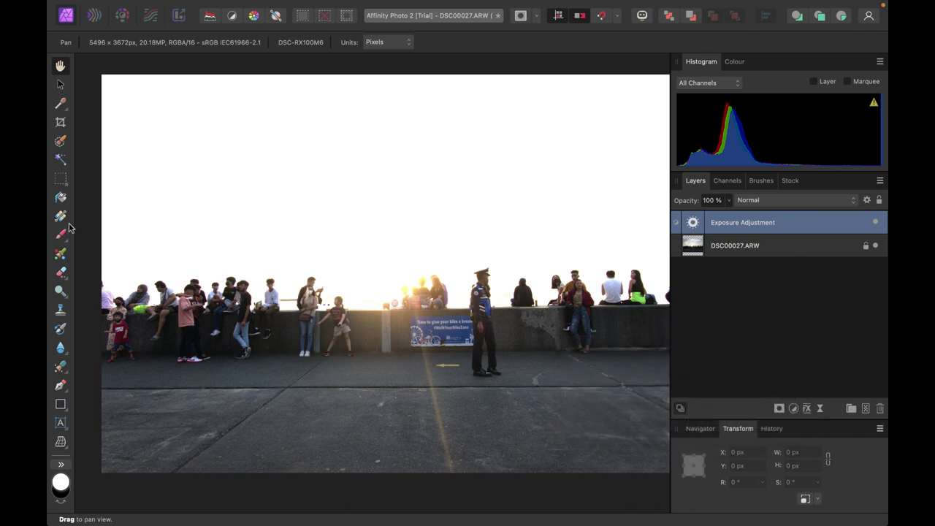
left_click(60, 141)
scroll(304, 243, "up", 3)
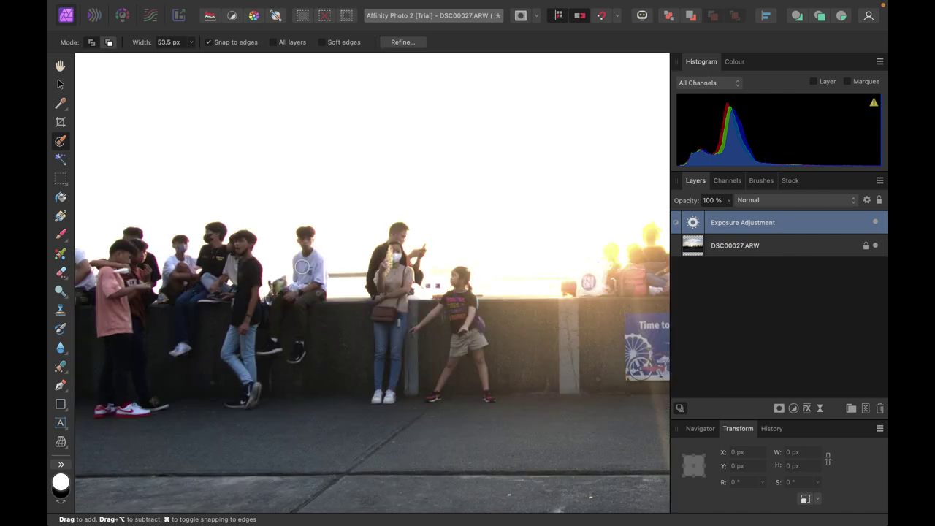
scroll(174, 336, "down", 3)
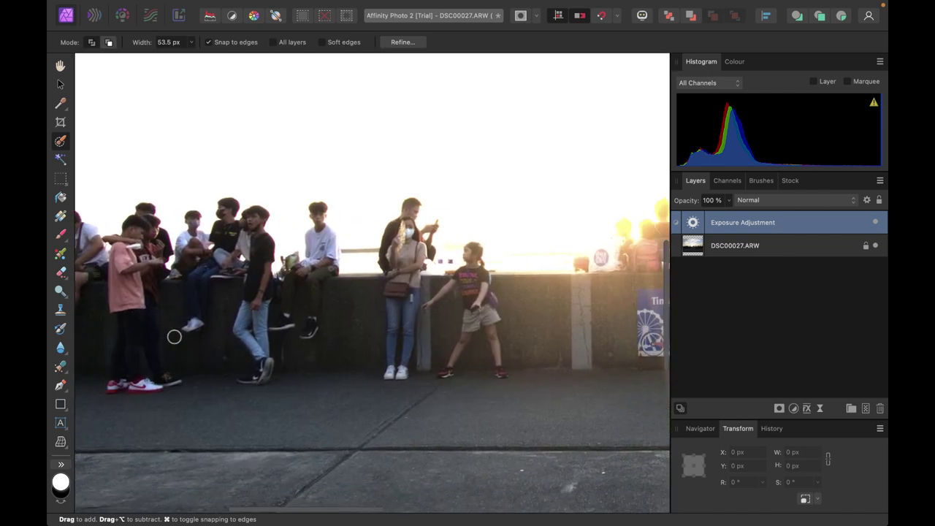
scroll(173, 336, "down", 1)
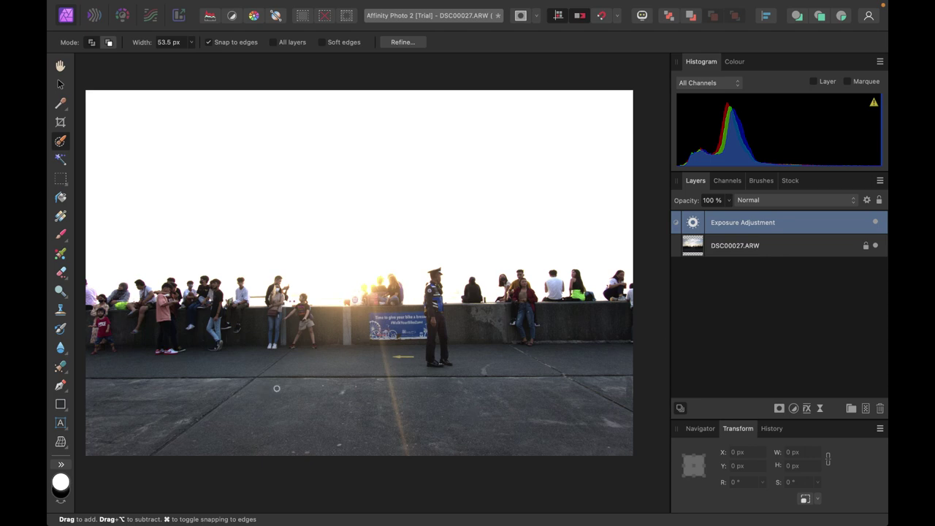
left_click(779, 408)
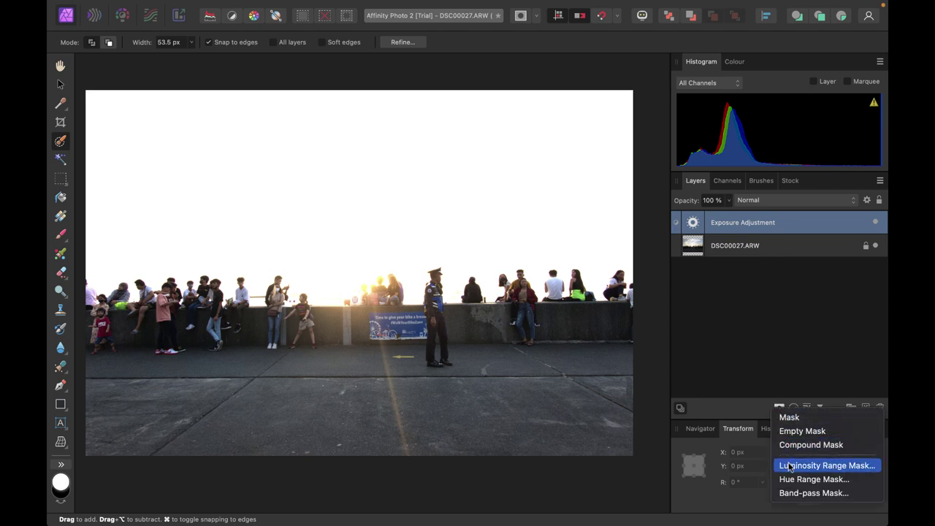
left_click(790, 468)
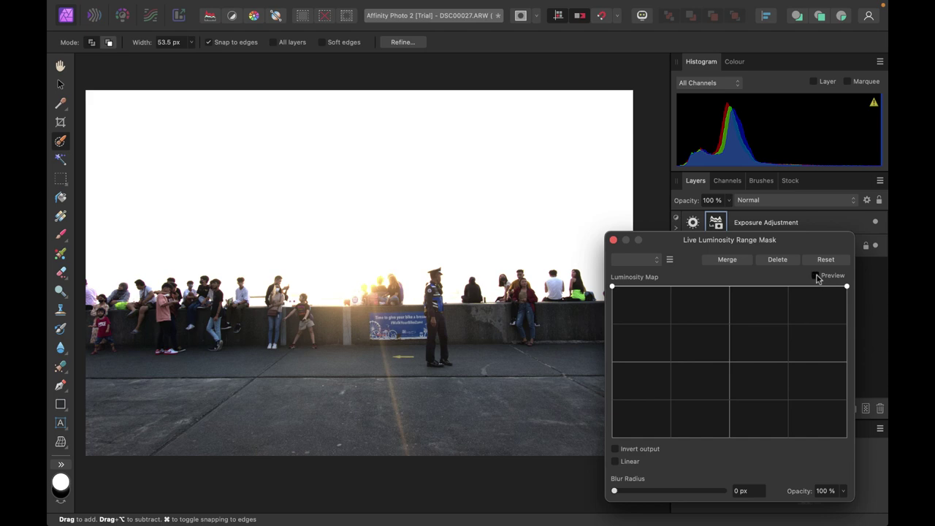
left_click(816, 276)
left_click(816, 276)
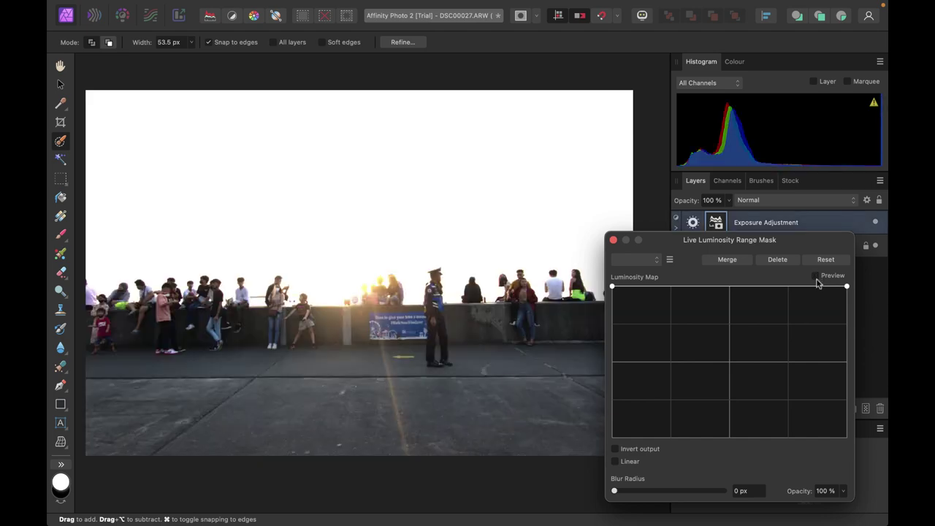
left_click(816, 276)
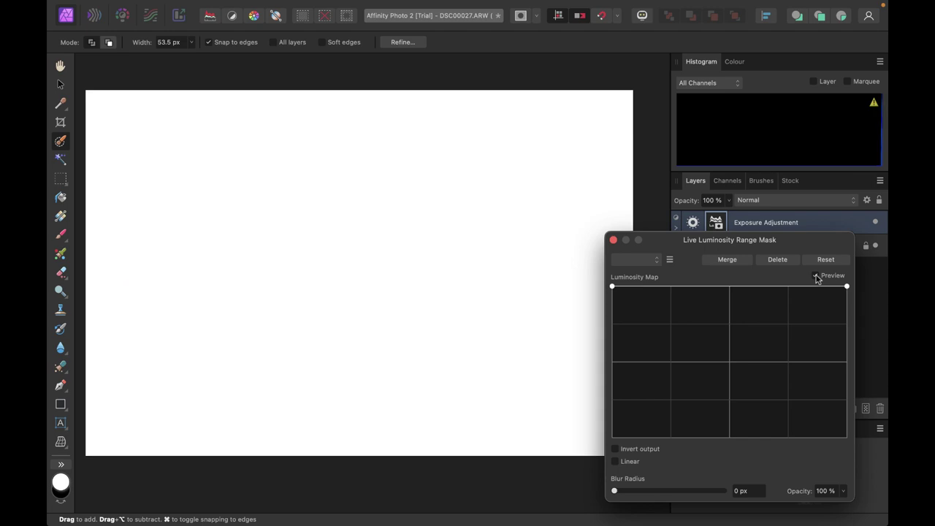
left_click(816, 276)
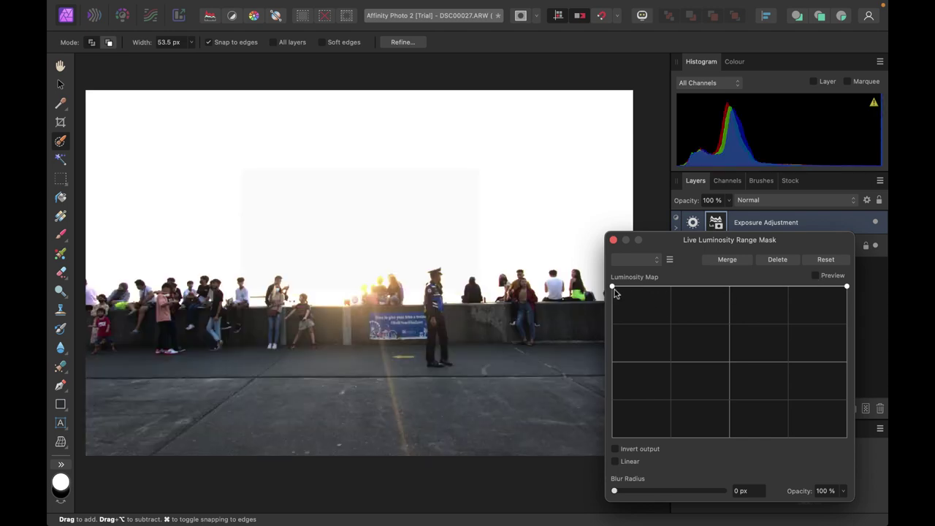
left_click_drag(613, 288, 614, 436)
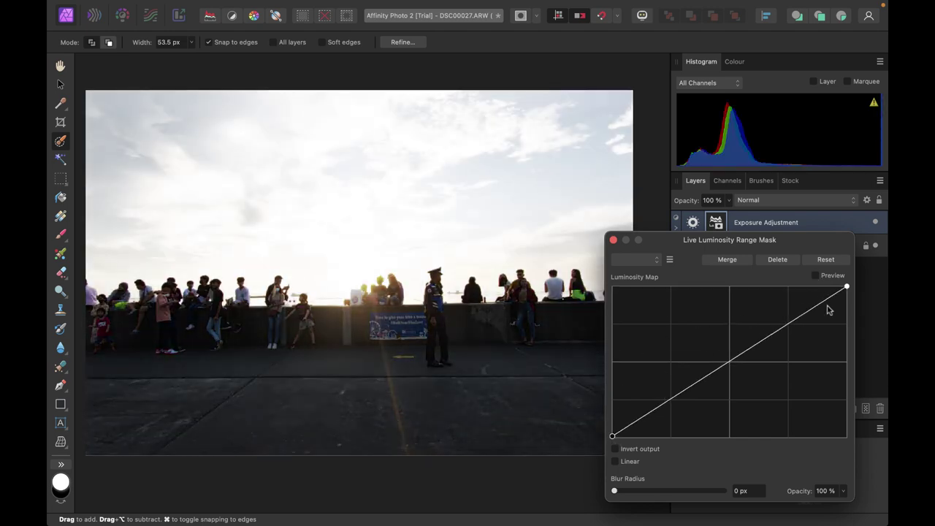
left_click_drag(845, 290, 864, 447)
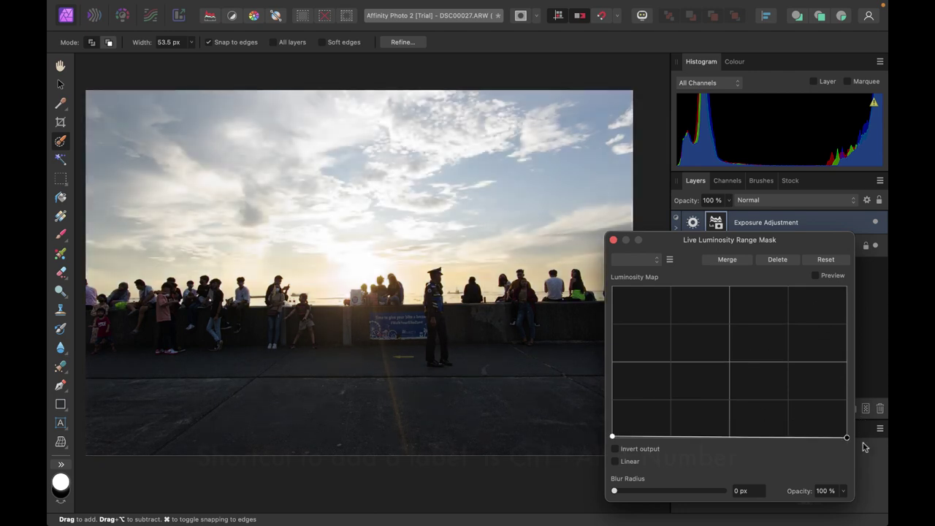
left_click(817, 276)
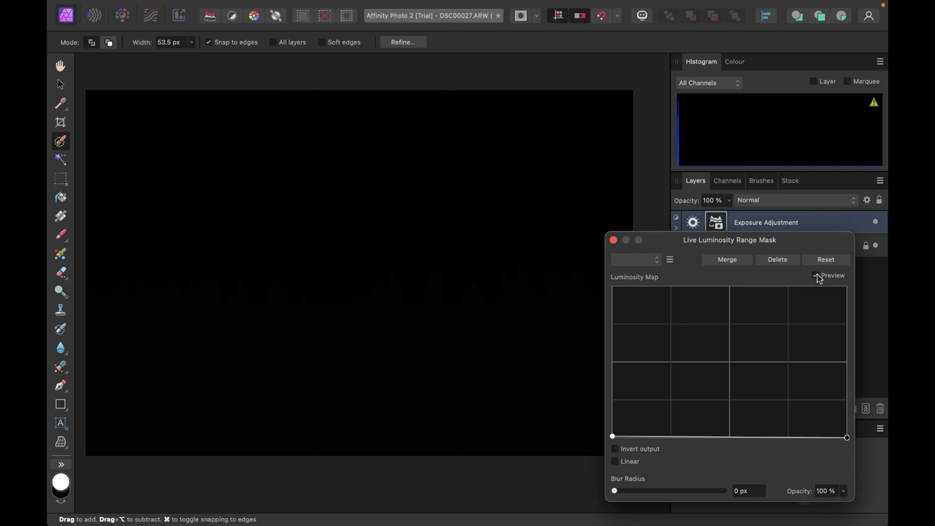
left_click(817, 276)
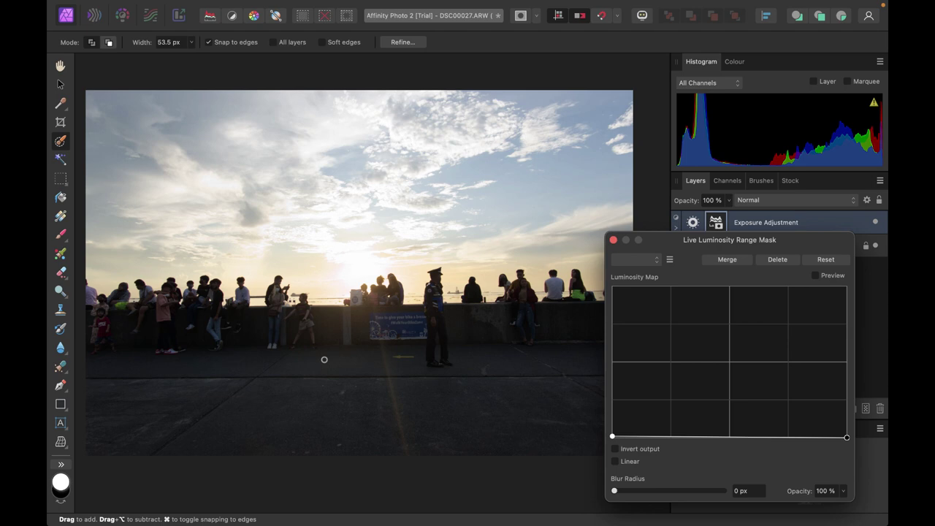
- Raise the luminosity map's dark end point to the top and preview the mask
left_click(613, 436)
left_click_drag(614, 436, 611, 285)
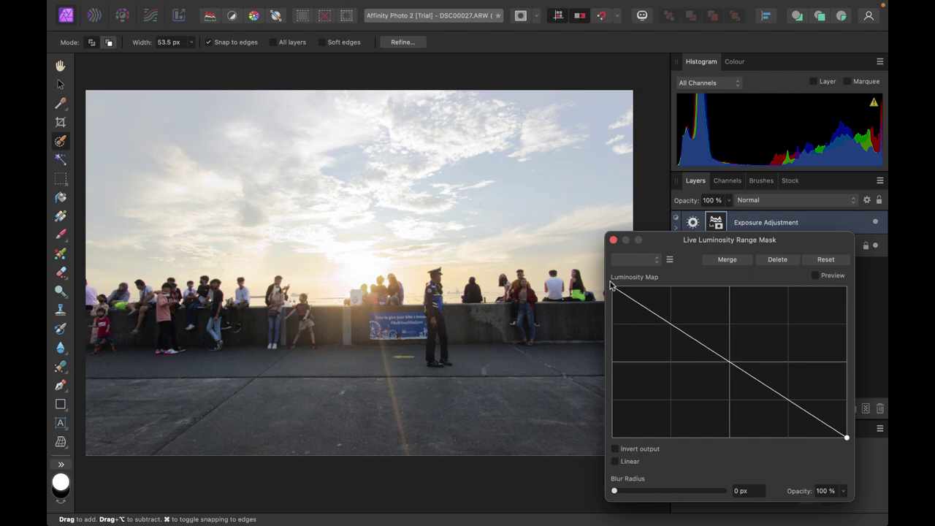
left_click(816, 276)
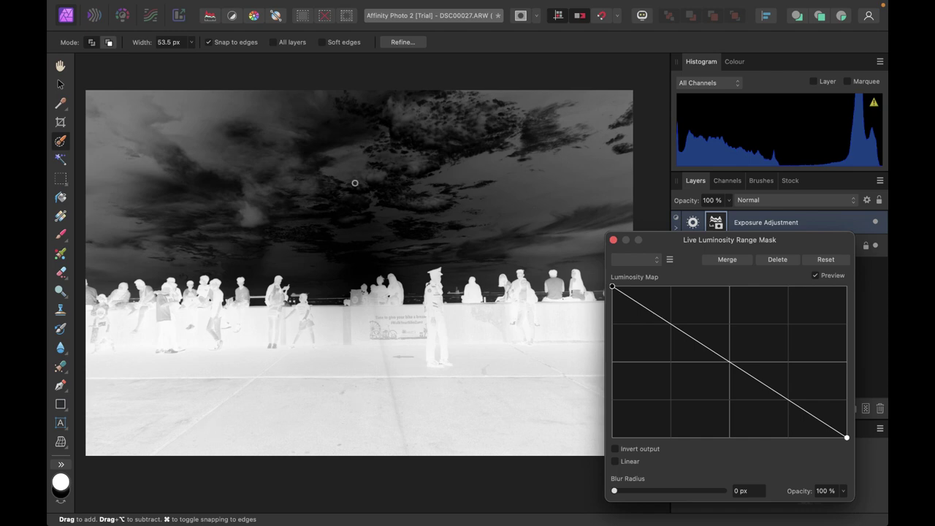
- Add curve points to form a falling S-curve, then close the luminosity range settings
left_click(671, 326)
left_click_drag(670, 327, 660, 345)
mouse_move(750, 407)
left_mouse_down()
mouse_move(747, 417)
mouse_move(724, 387)
mouse_move(745, 414)
mouse_move(756, 399)
mouse_move(750, 412)
left_mouse_up()
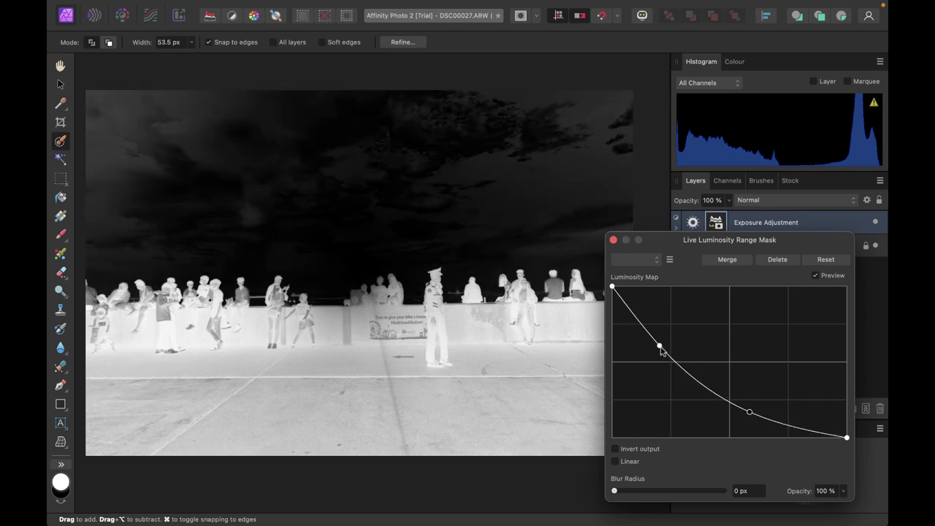
left_click(808, 423)
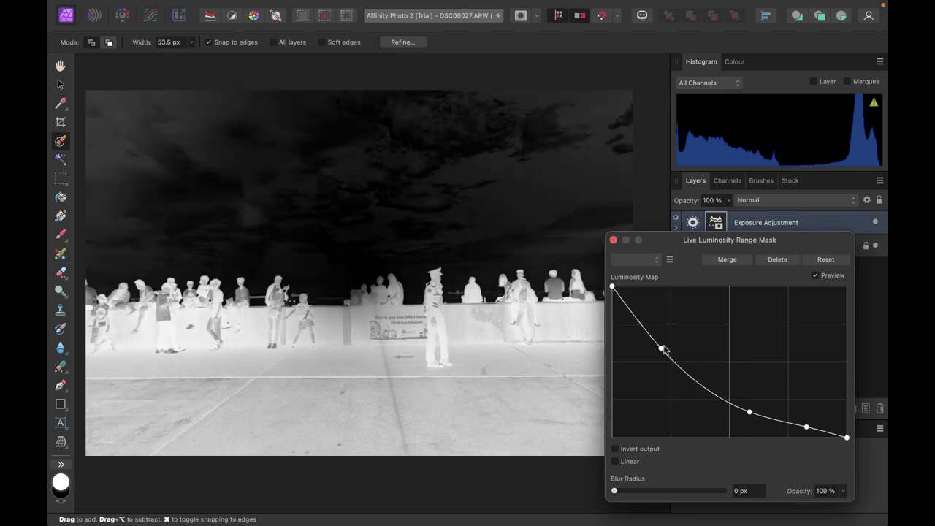
left_click_drag(664, 350, 686, 322)
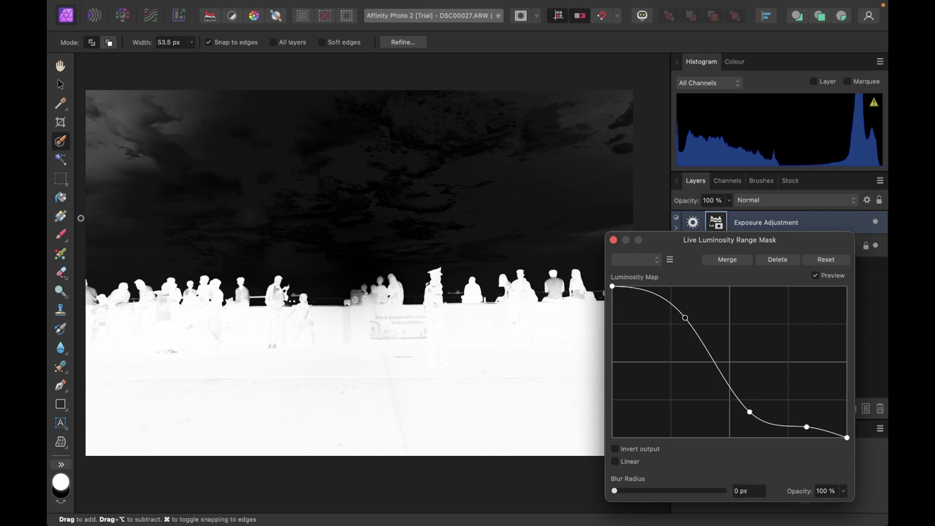
left_click(613, 241)
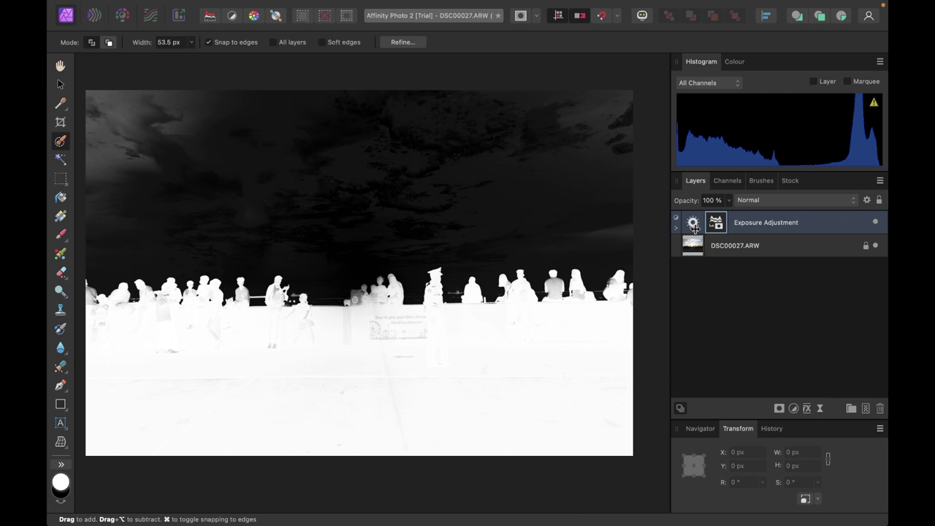
- Set the Exposure adjustment to 3.471 to brighten the foreground people and seawall
double_click(694, 225)
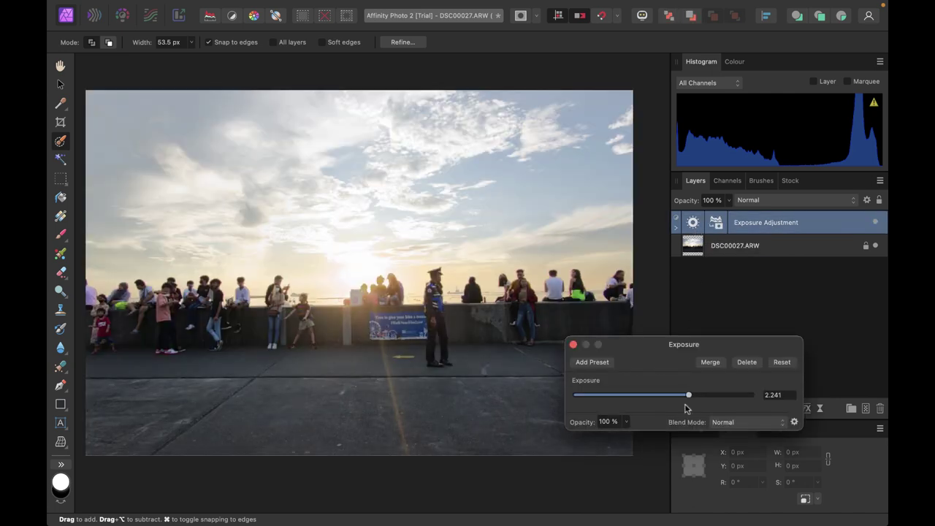
left_click_drag(686, 407, 705, 409)
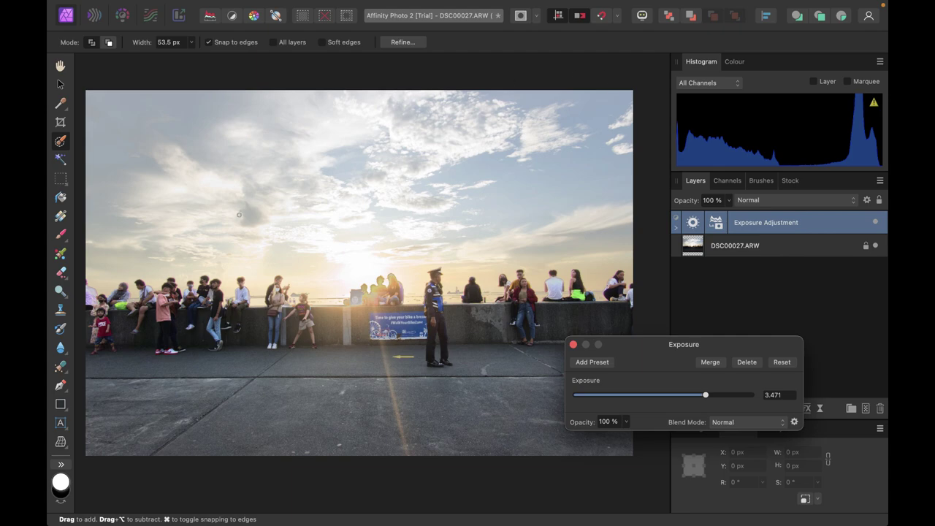
scroll(155, 294, "up", 5)
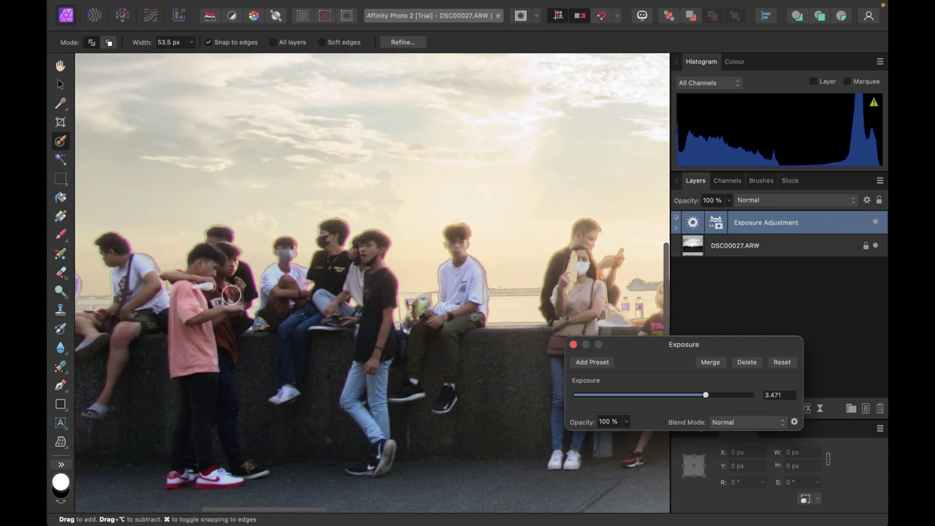
scroll(183, 338, "down", 2)
scroll(184, 336, "right", 8)
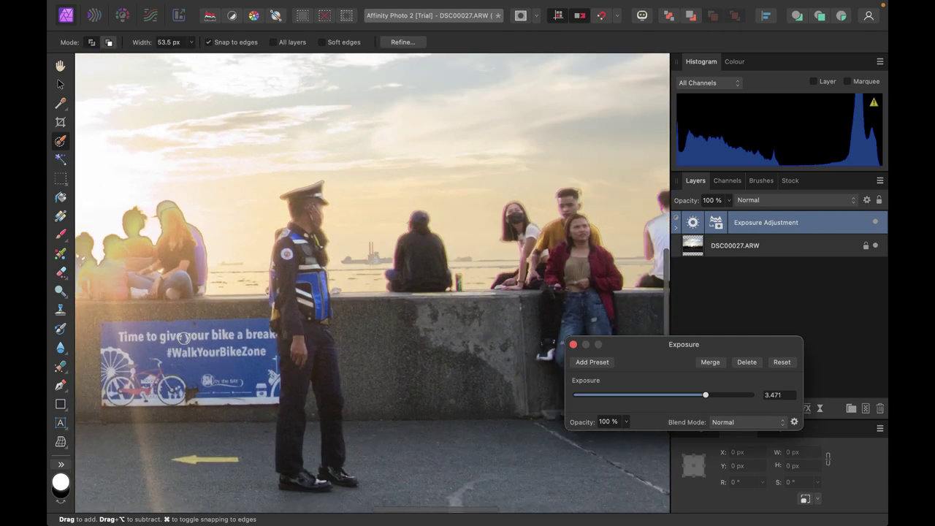
scroll(184, 337, "down", 2)
scroll(184, 337, "left", 5)
scroll(184, 337, "down", 3)
scroll(183, 338, "up", 1)
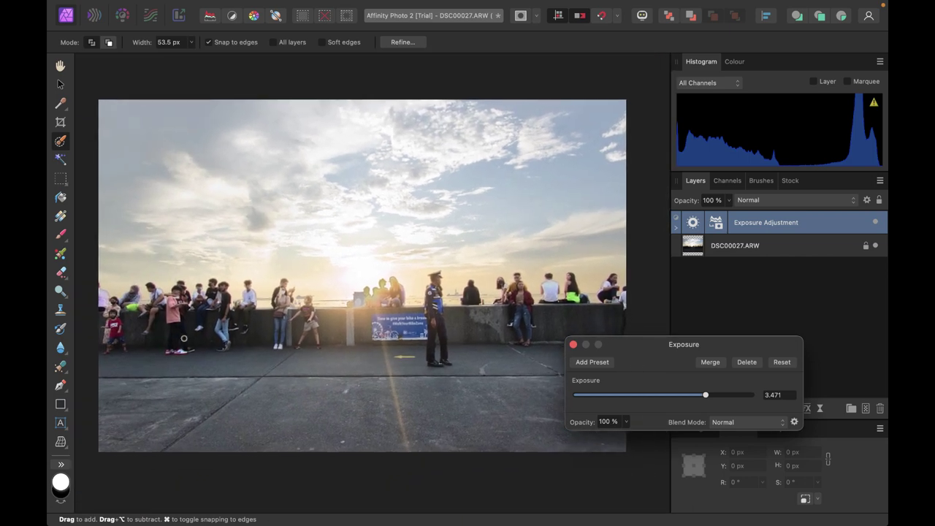
- Close the Exposure settings and add a Hue Range Mask to the Exposure adjustment
left_click(573, 344)
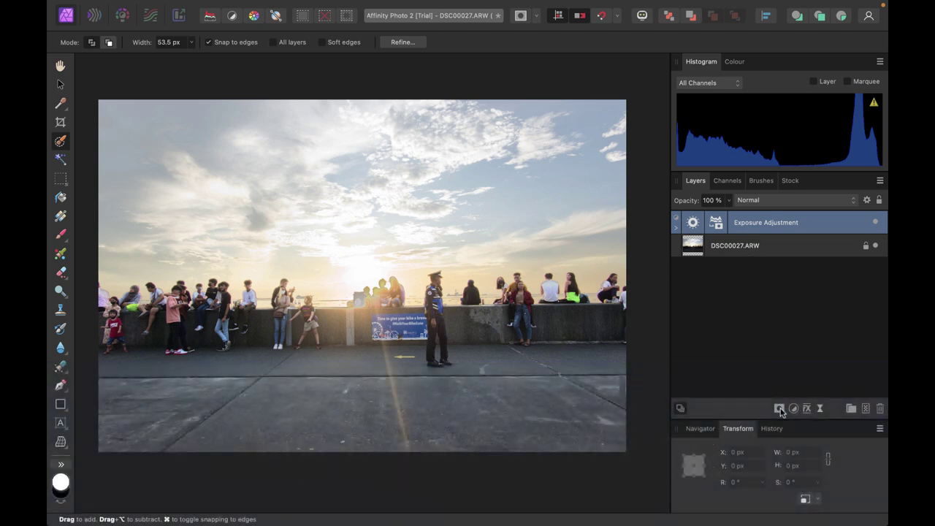
left_click(780, 409)
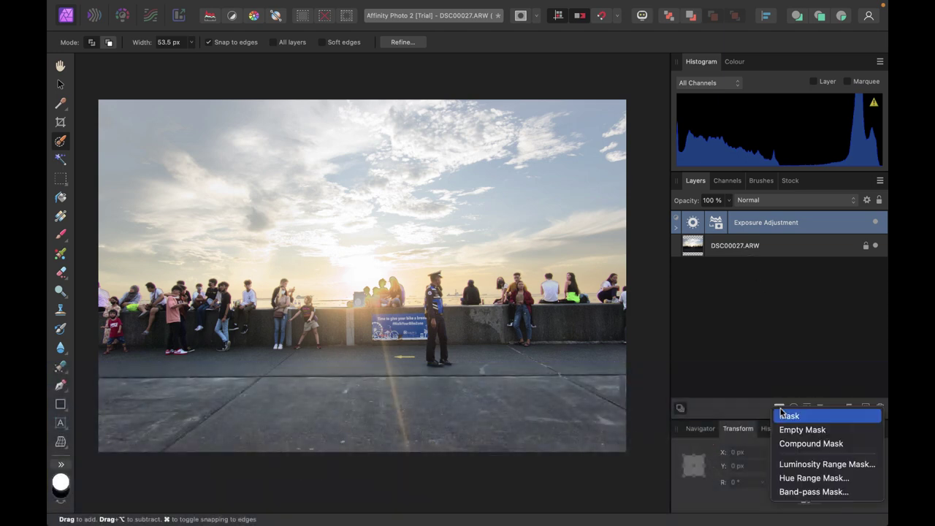
left_click(789, 478)
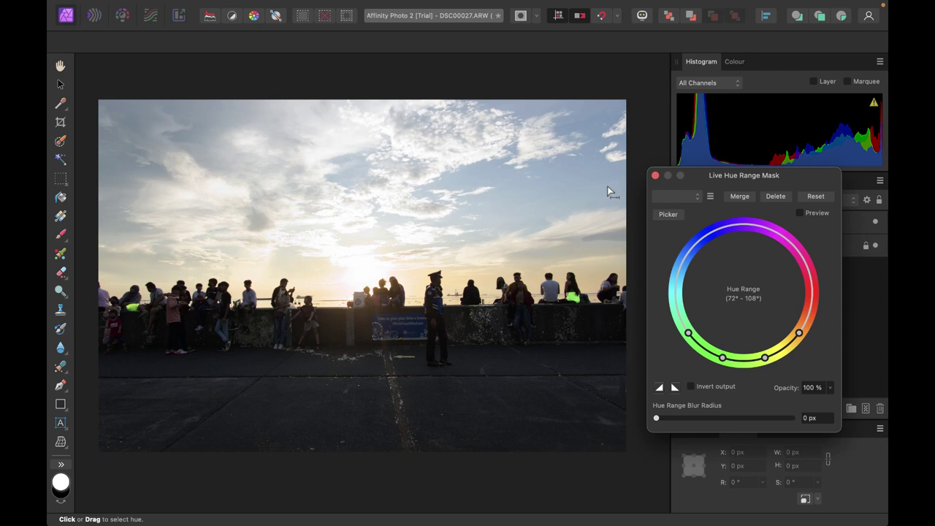
- Sample the sky's blue with the Picker, preview, and shift the hue range onto sky blues
left_click(670, 215)
left_click(542, 182)
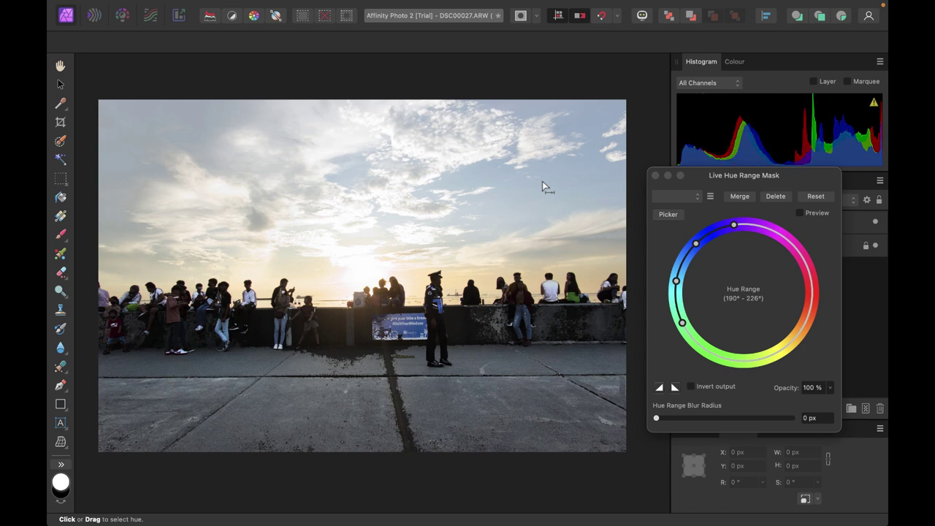
left_click(801, 214)
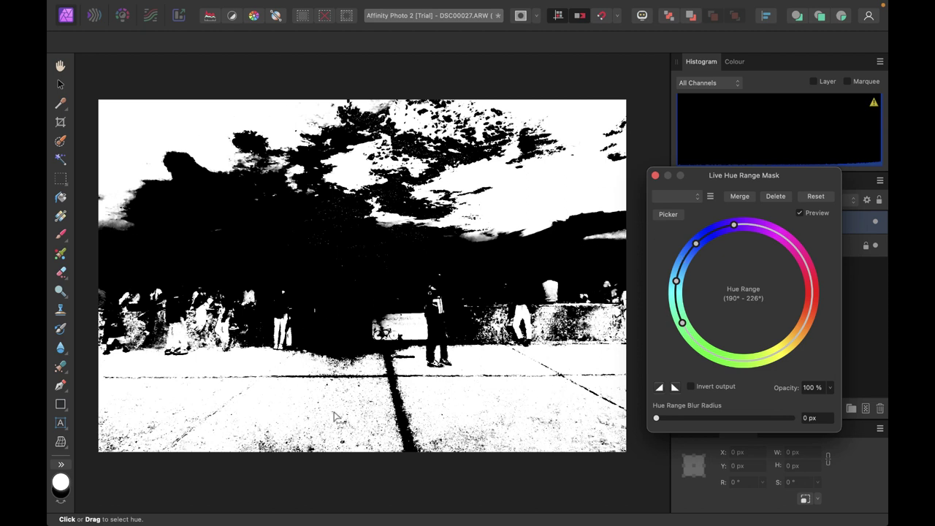
left_click_drag(684, 266, 705, 275)
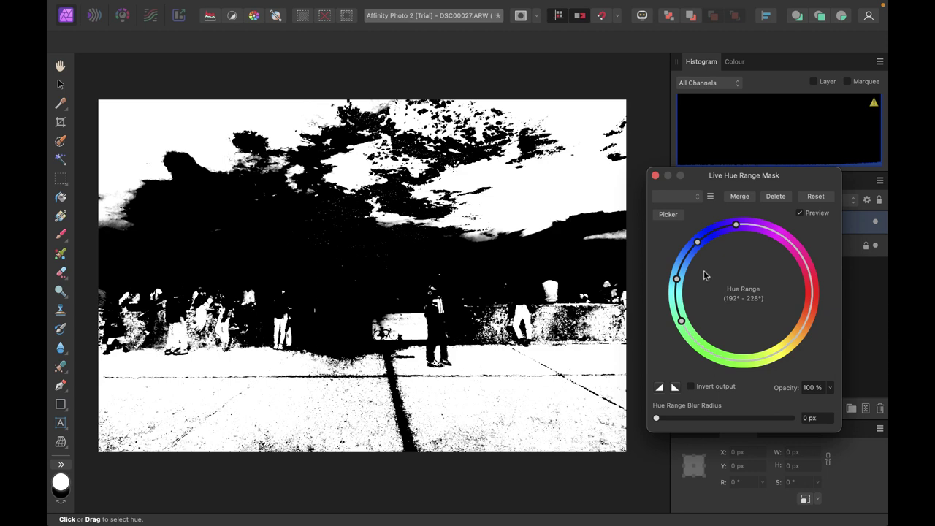
left_click(655, 176)
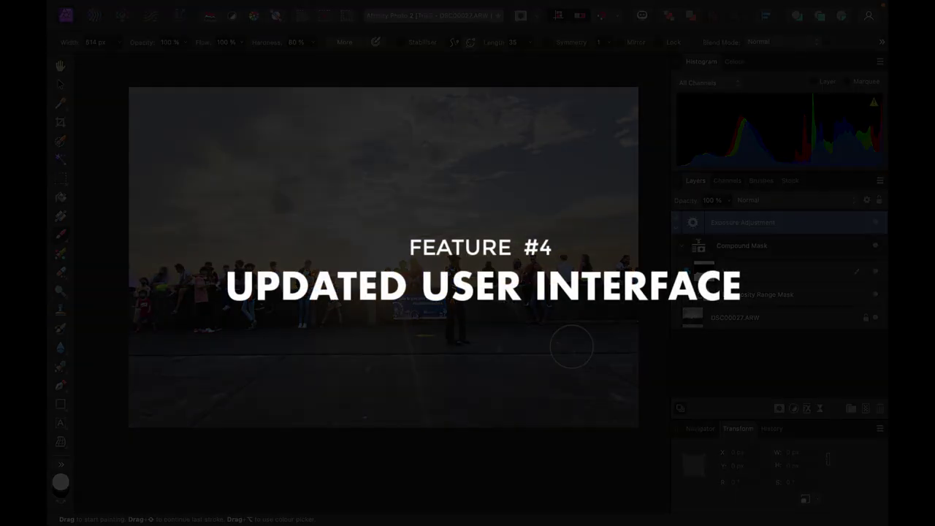
- Open the New Document dialog via File > New, showing the FHD 1080p preset
key("super+n")
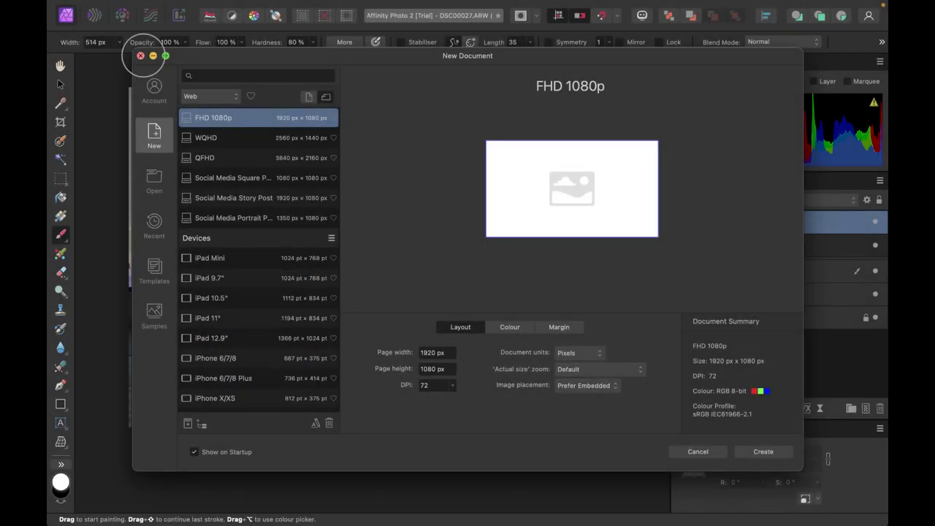
left_click(140, 55)
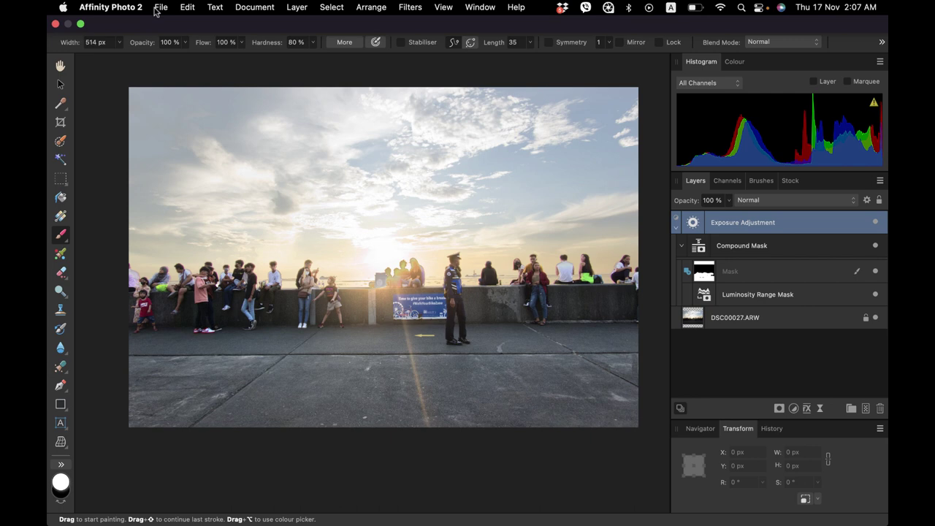
left_click(161, 7)
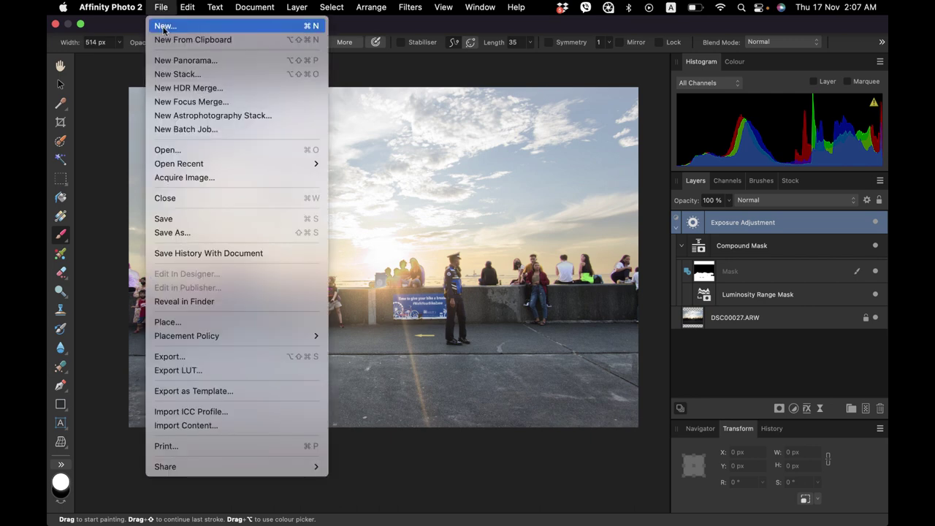
left_click(165, 27)
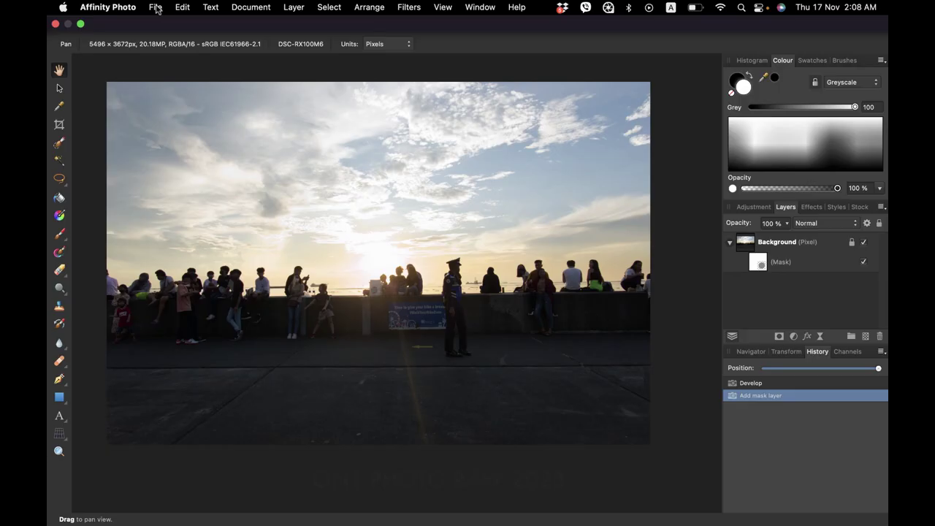
left_click(155, 8)
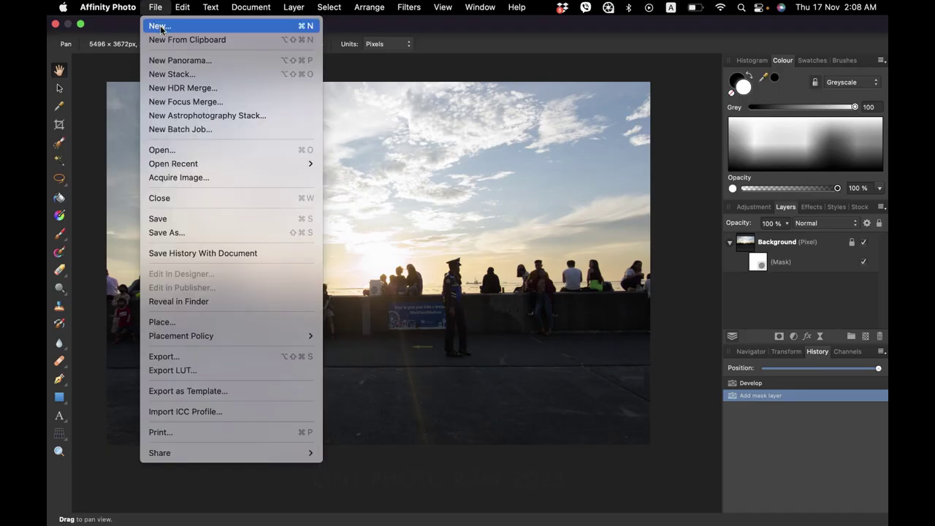
left_click(161, 28)
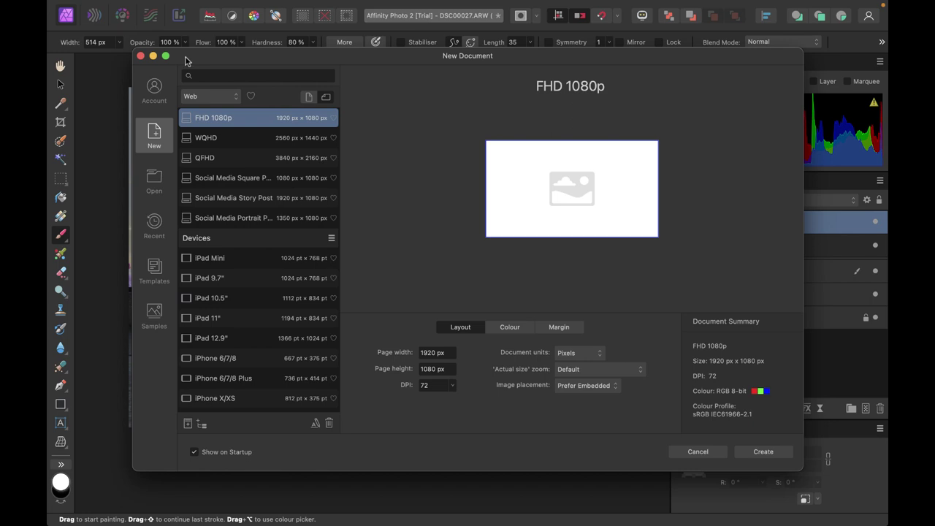
- Dismiss New Document and add a Clarity live filter above the Exposure adjustment
left_click(141, 56)
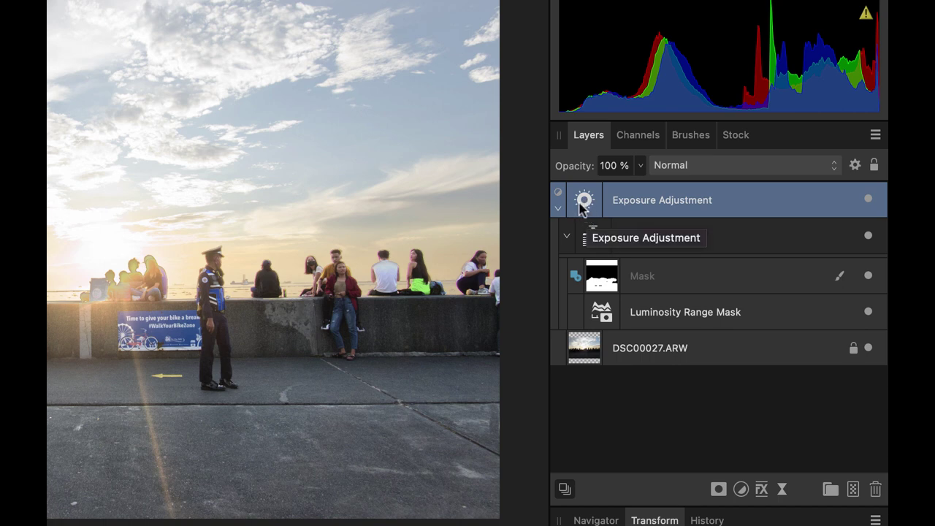
left_click(741, 488)
left_click(741, 488)
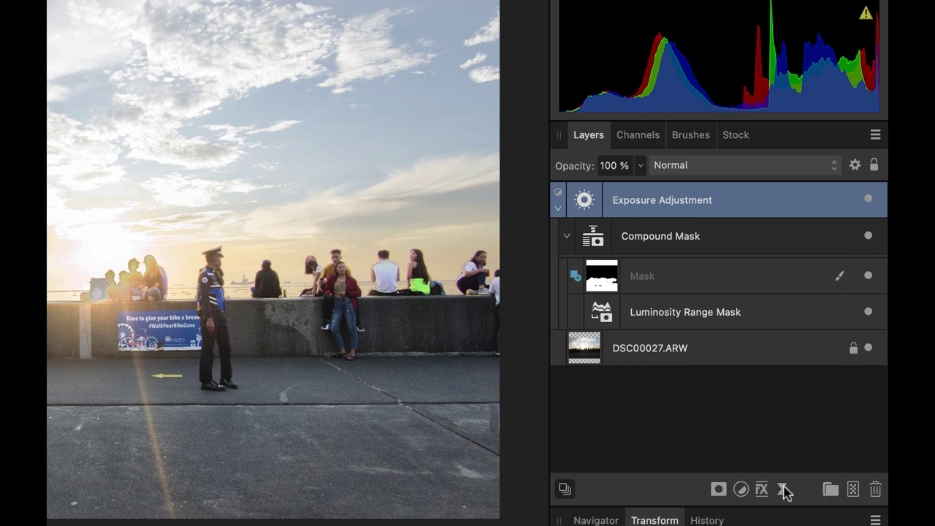
left_click(782, 489)
left_click(760, 486)
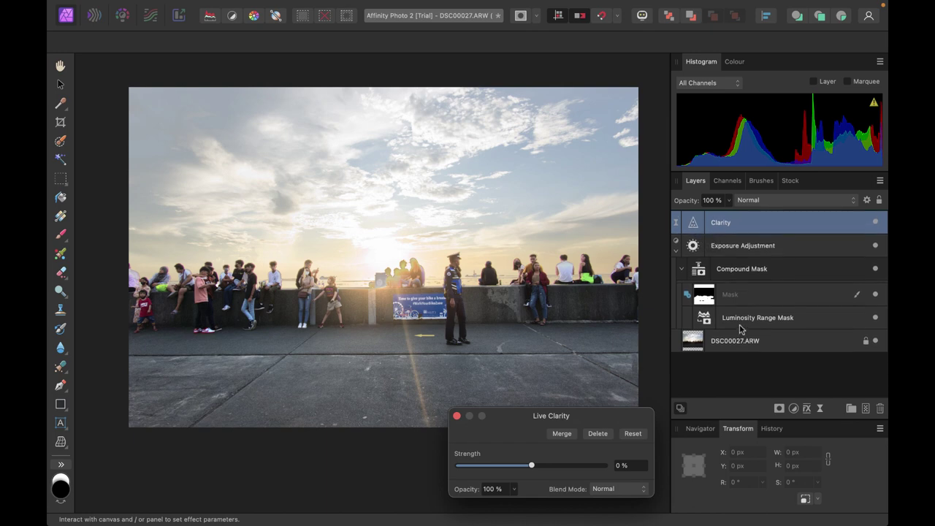
- Close the Live Clarity dialog, leaving Clarity at 0%
left_click(456, 415)
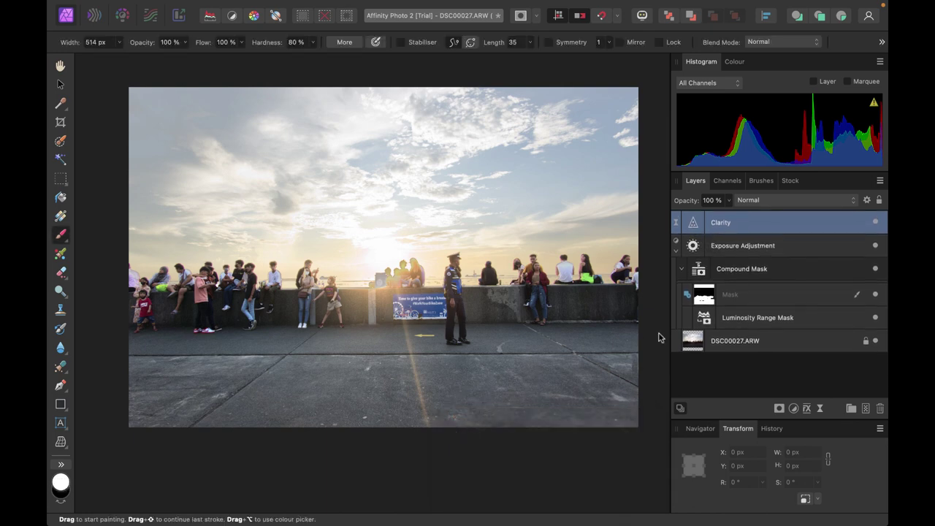